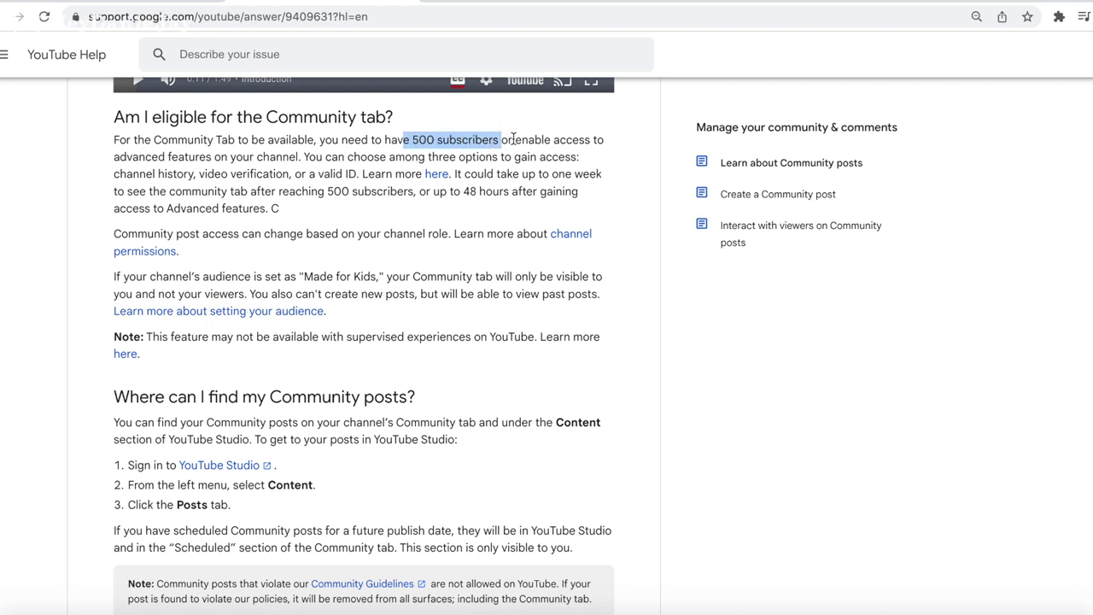
Step: Highlight the advanced-features requirement and the three ways to gain Community tab access
drag(604, 140, 298, 154)
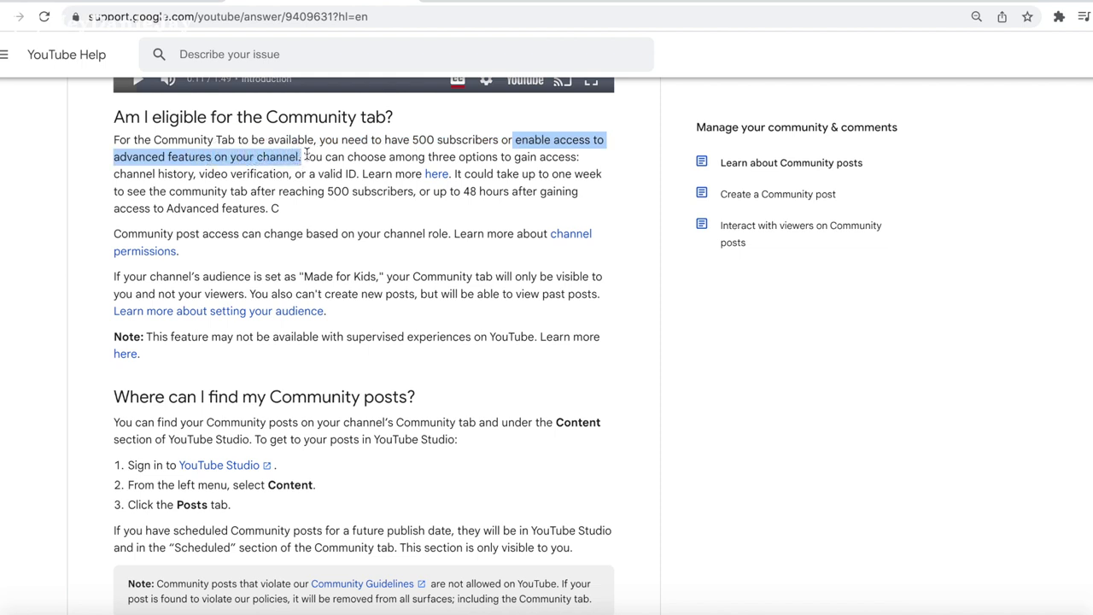
click(306, 158)
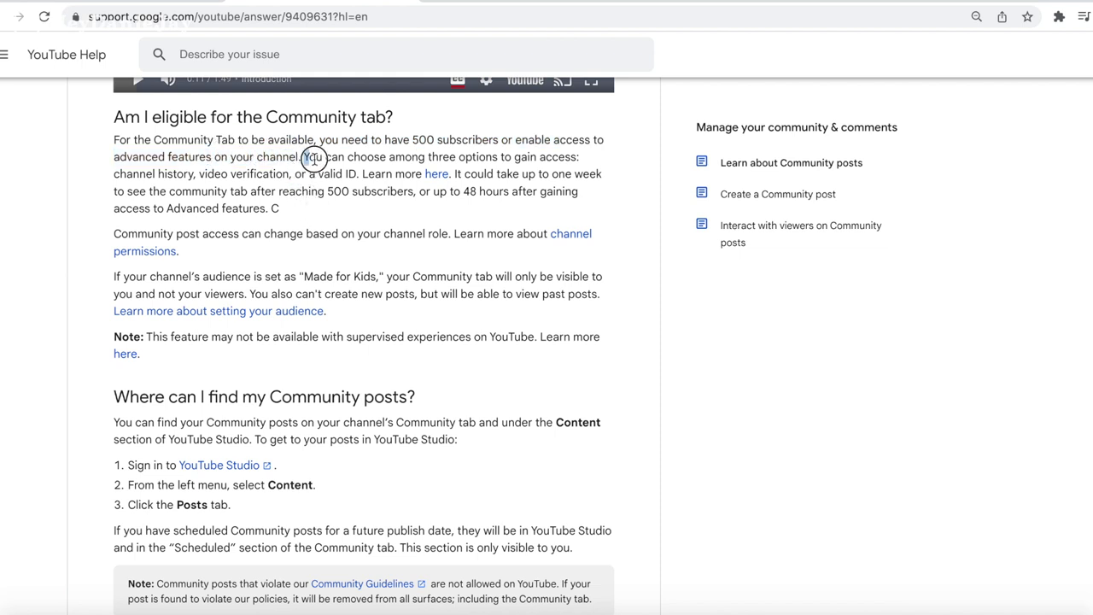
drag(312, 158, 331, 214)
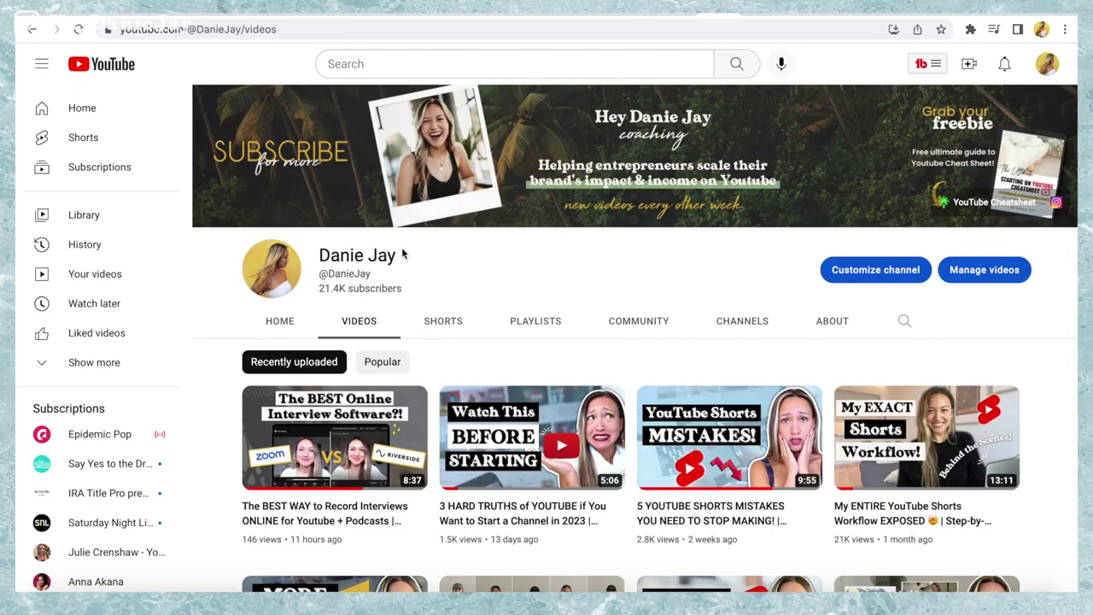
click(645, 324)
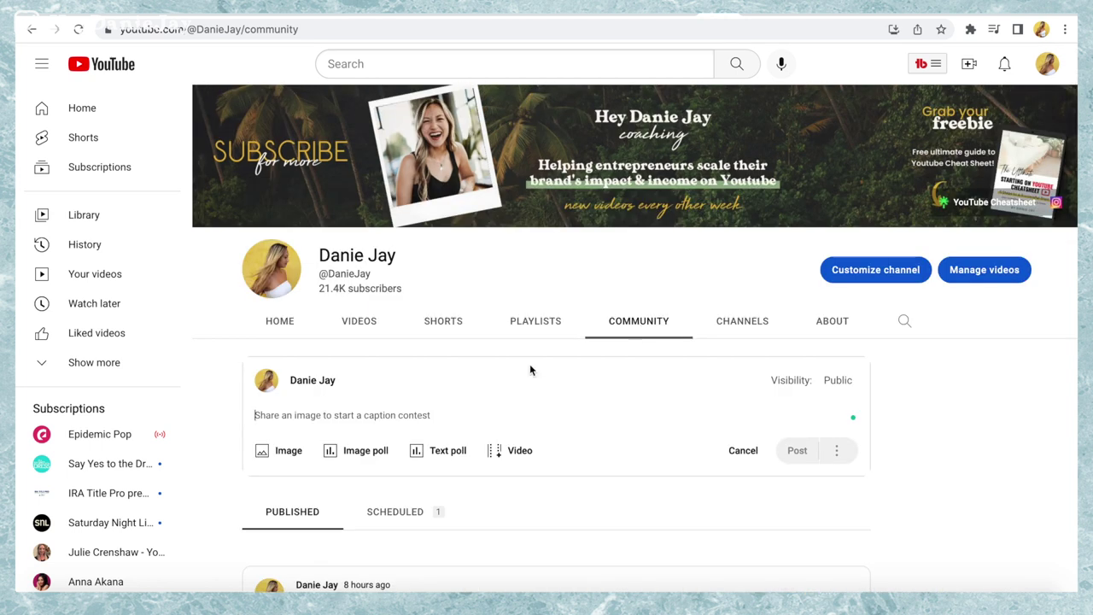
scroll(529, 367, down, 1)
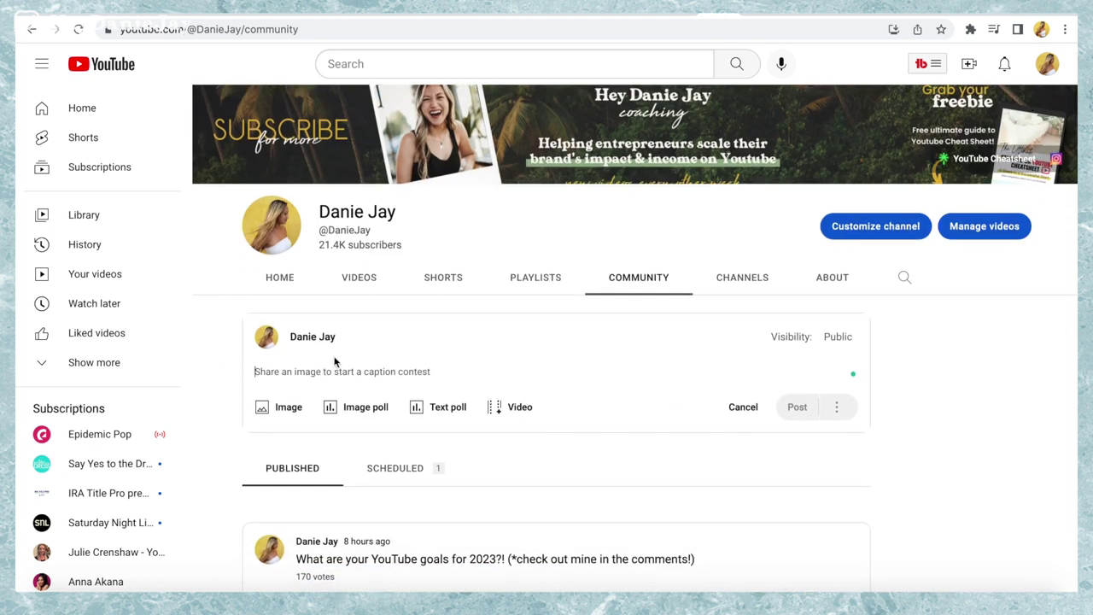
click(264, 414)
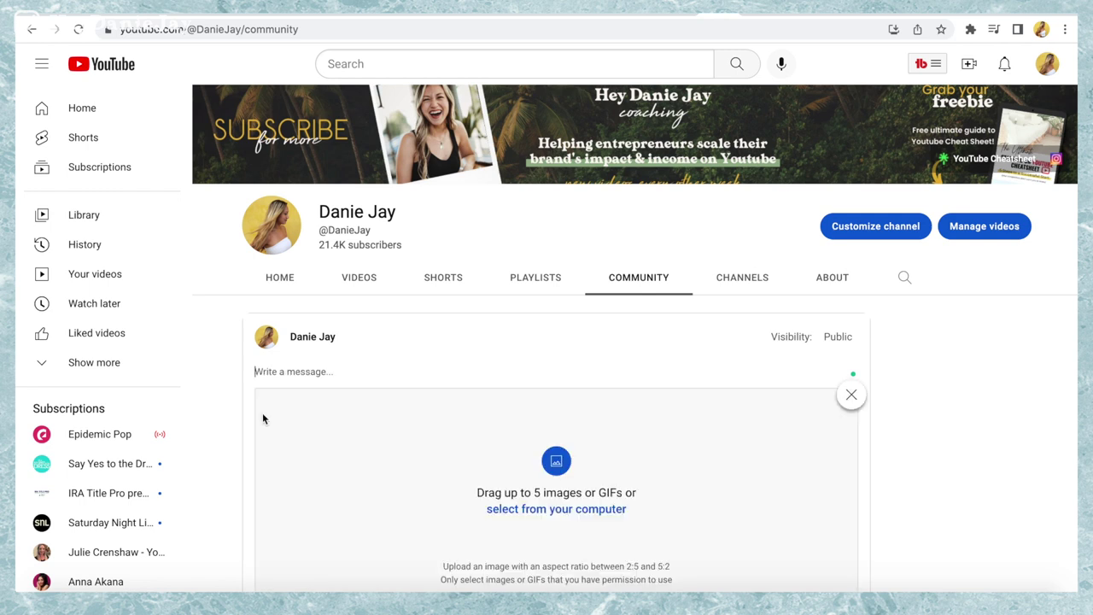
scroll(666, 452, down, 1)
click(853, 345)
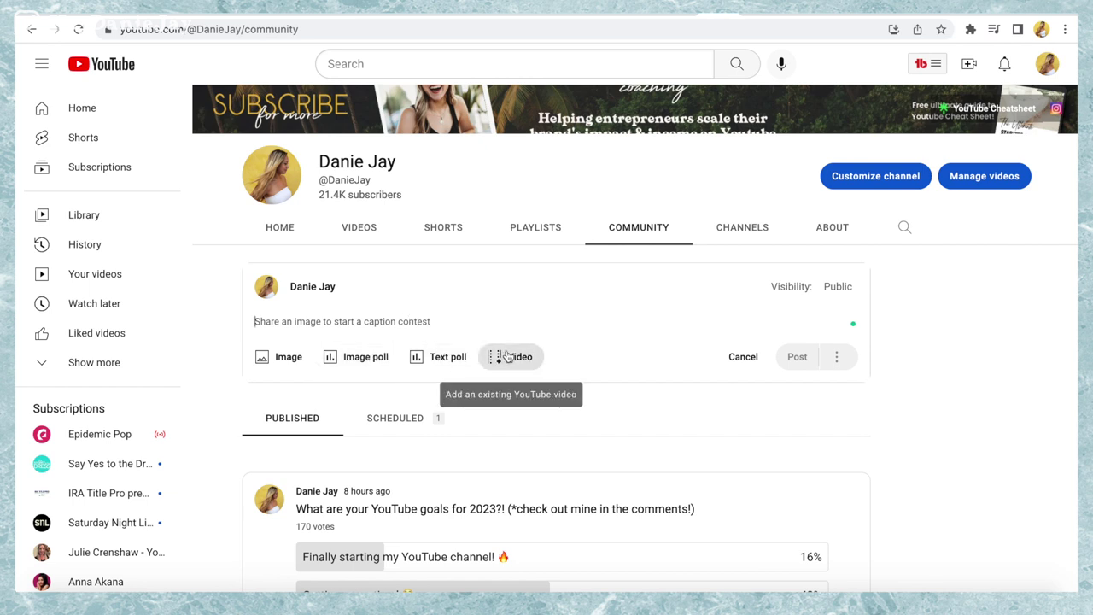
scroll(507, 356, down, 10)
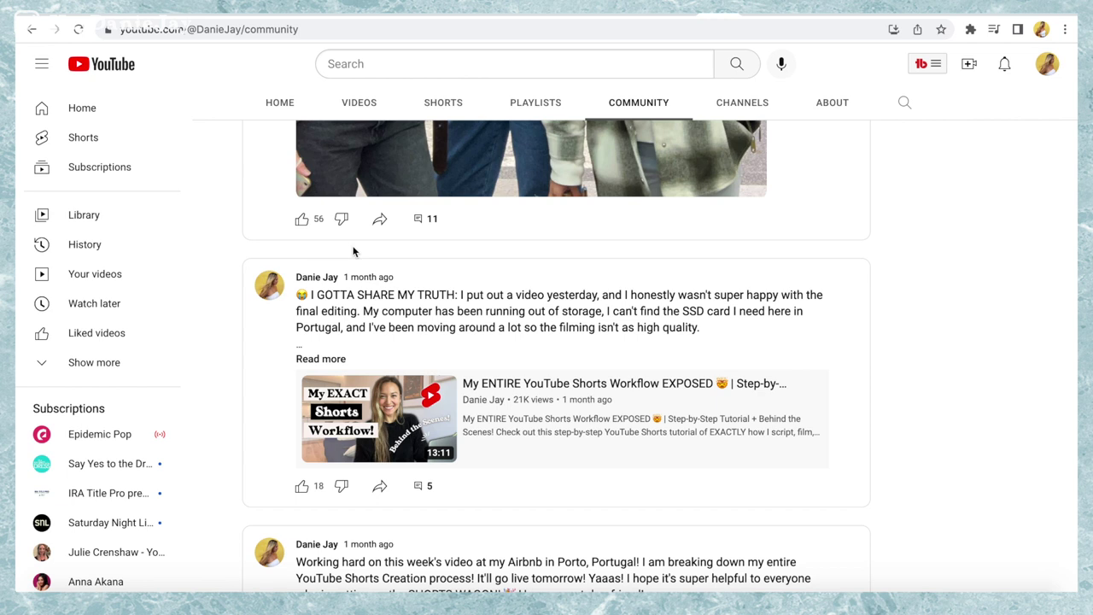
click(365, 115)
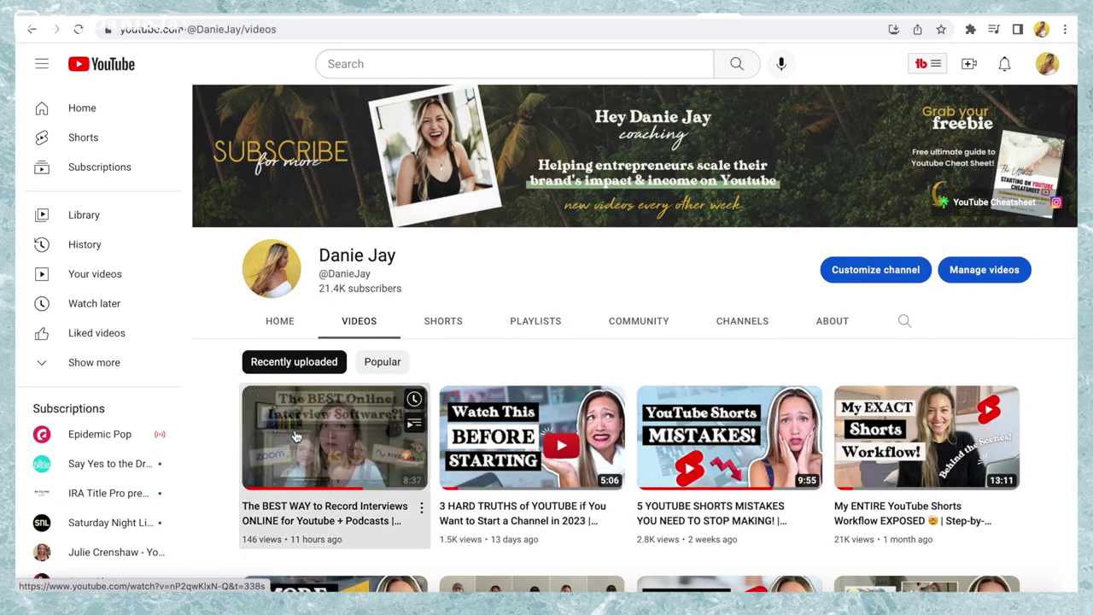
Step: Start a community post from the most recent video's sharing options
click(296, 436)
click(578, 346)
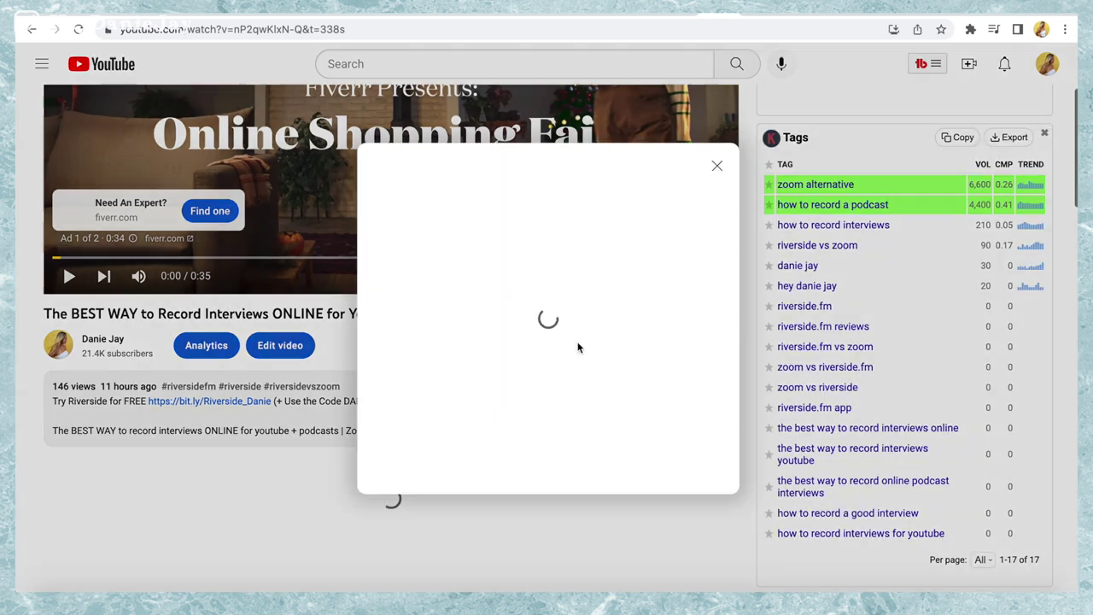
click(545, 213)
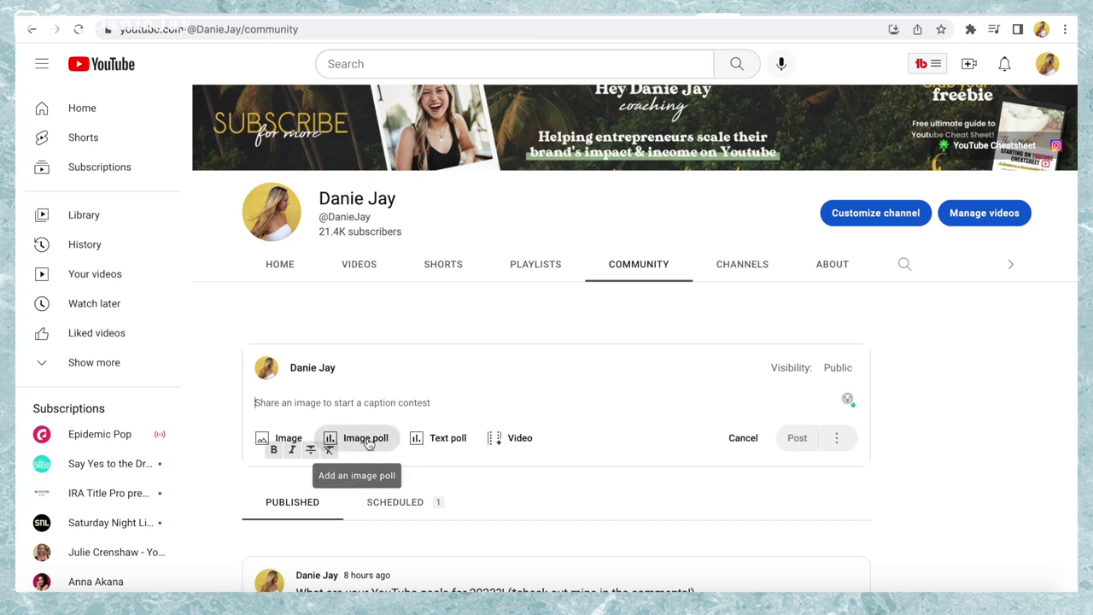
Step: Start a new image poll and begin the first option with 'Shor'
click(367, 439)
scroll(384, 446, down, 1)
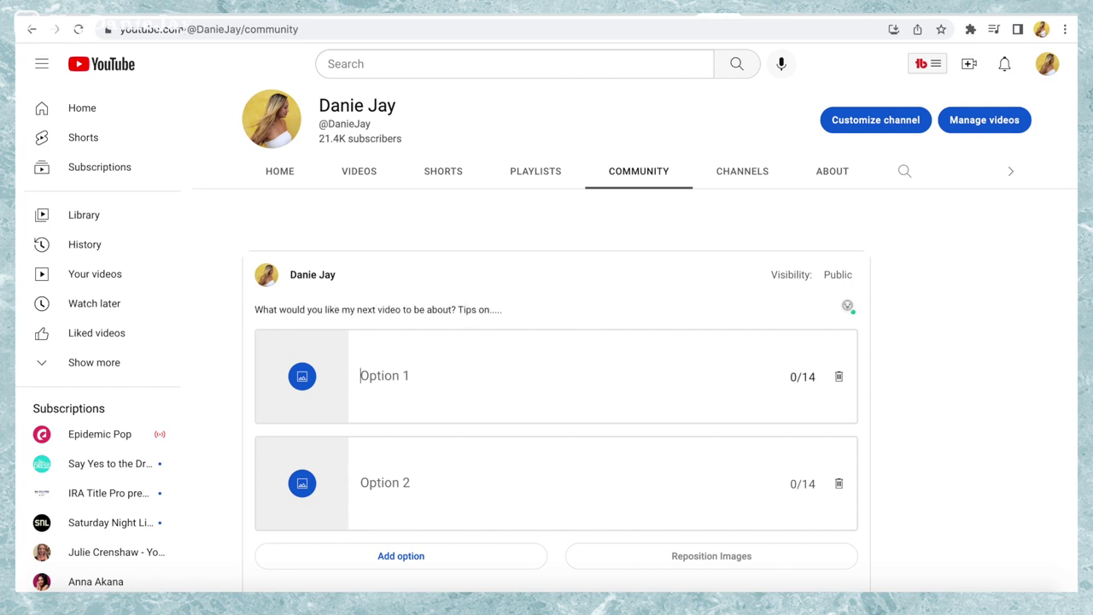
click(411, 374)
text(Shor)
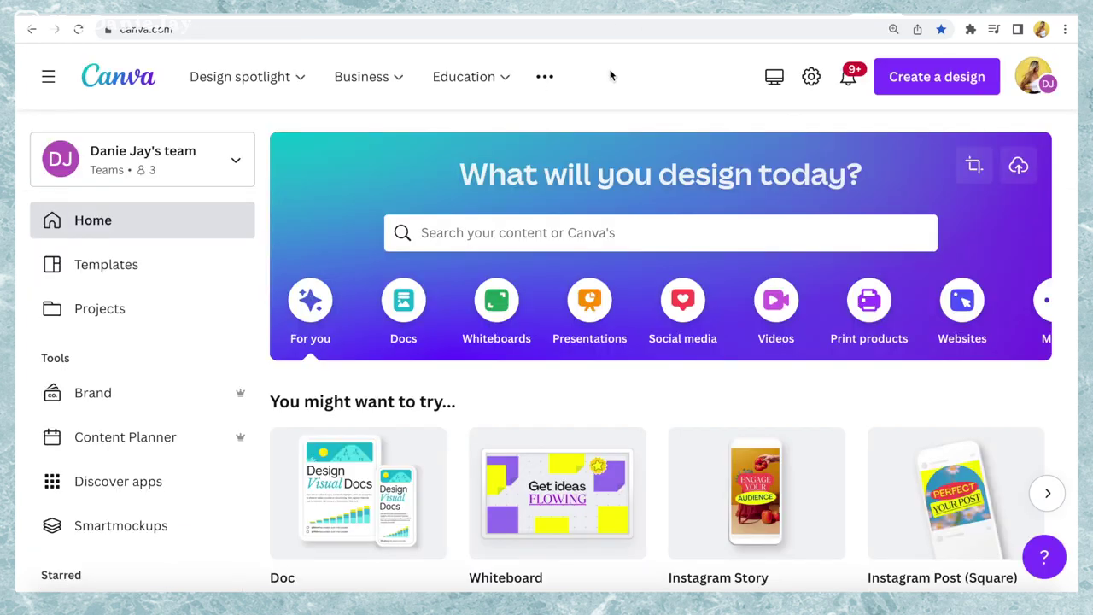
Step: Browse Canva's list of design types to find the square poll design
click(919, 83)
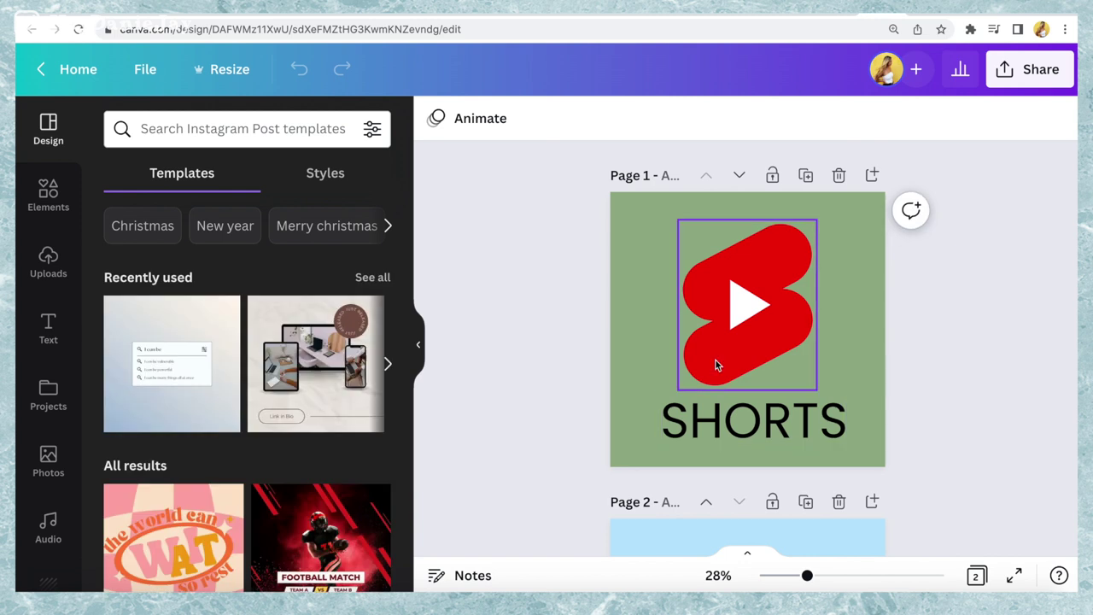
scroll(716, 366, down, 5)
scroll(715, 366, up, 3)
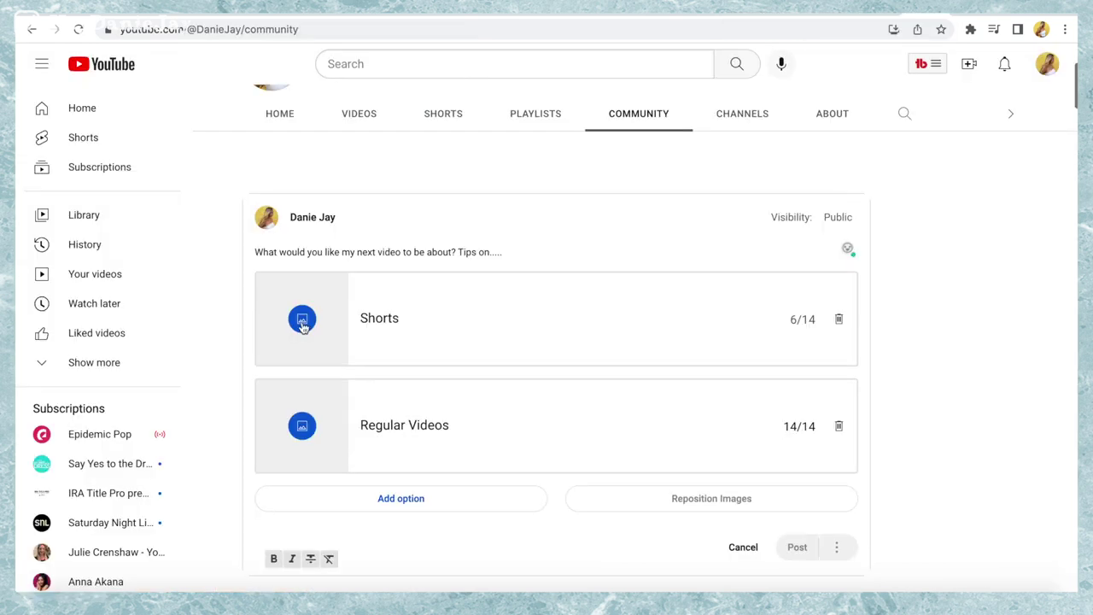
Step: Attach 1.png to the Shorts option and 2.png to the Regular Videos option
click(302, 321)
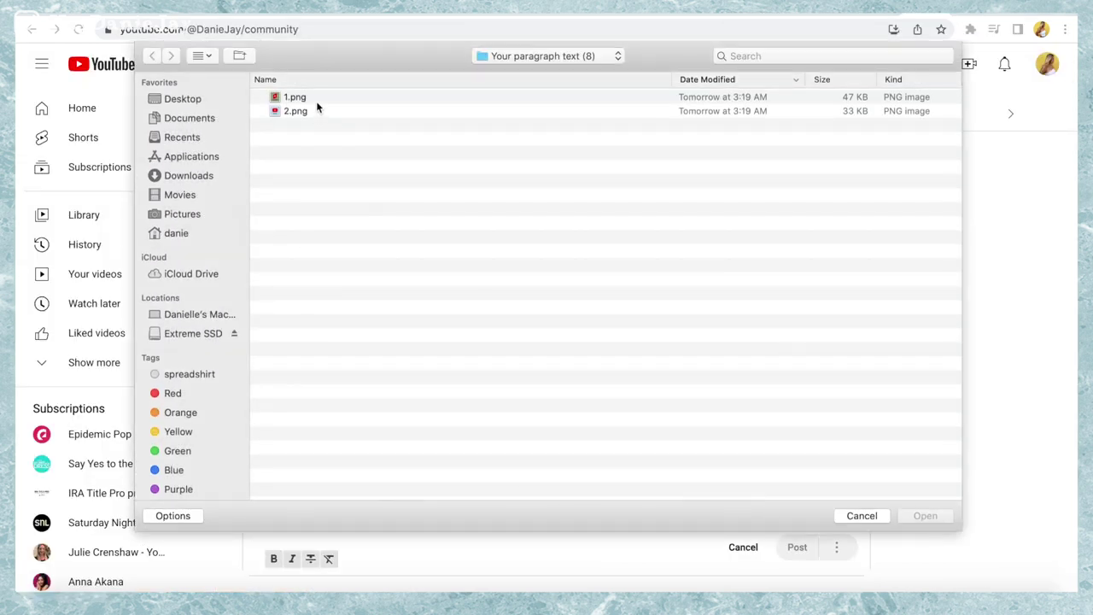
click(307, 97)
click(926, 515)
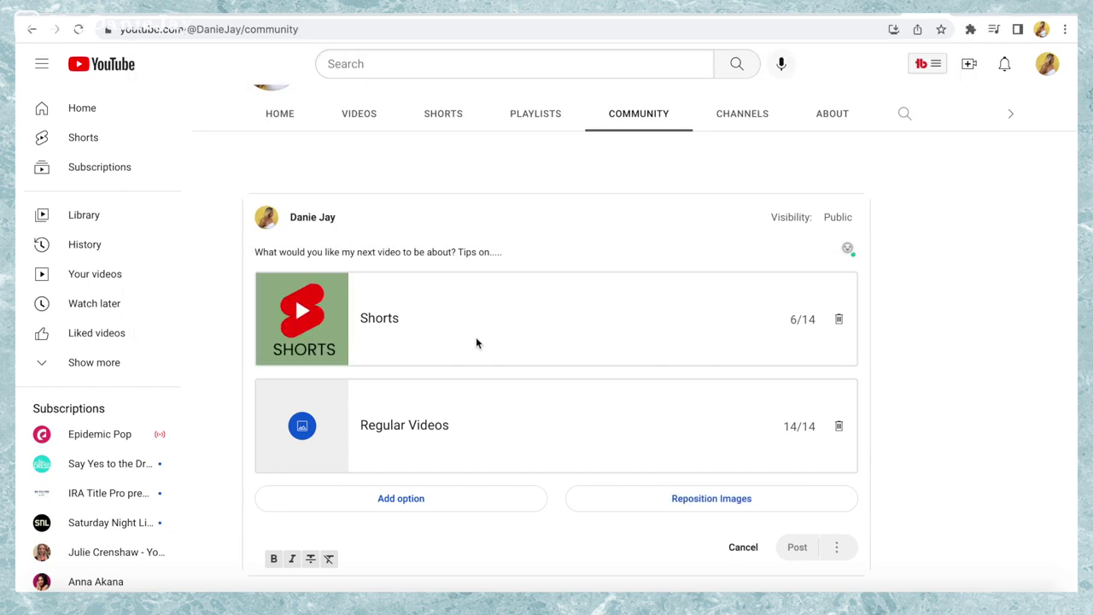
click(303, 428)
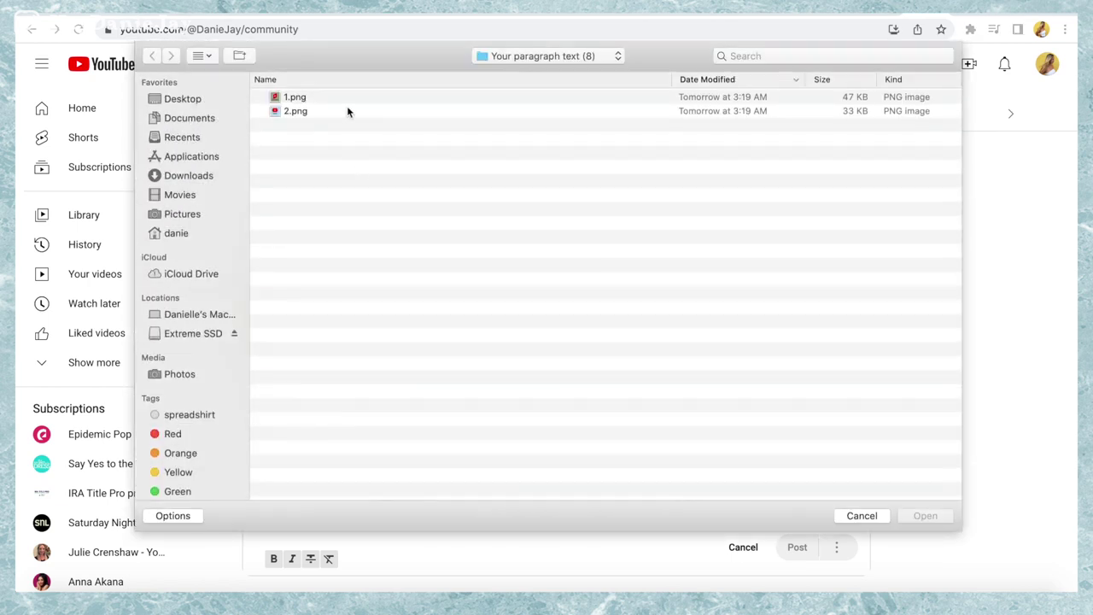
click(348, 110)
click(925, 515)
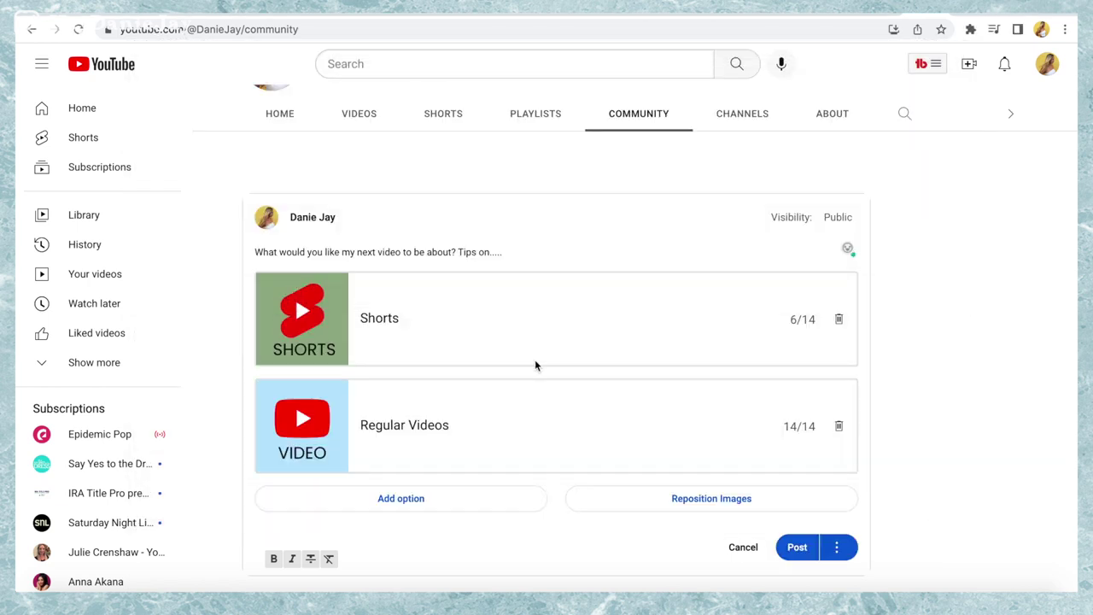
Step: Bring up the post's scheduling options
scroll(535, 365, down, 2)
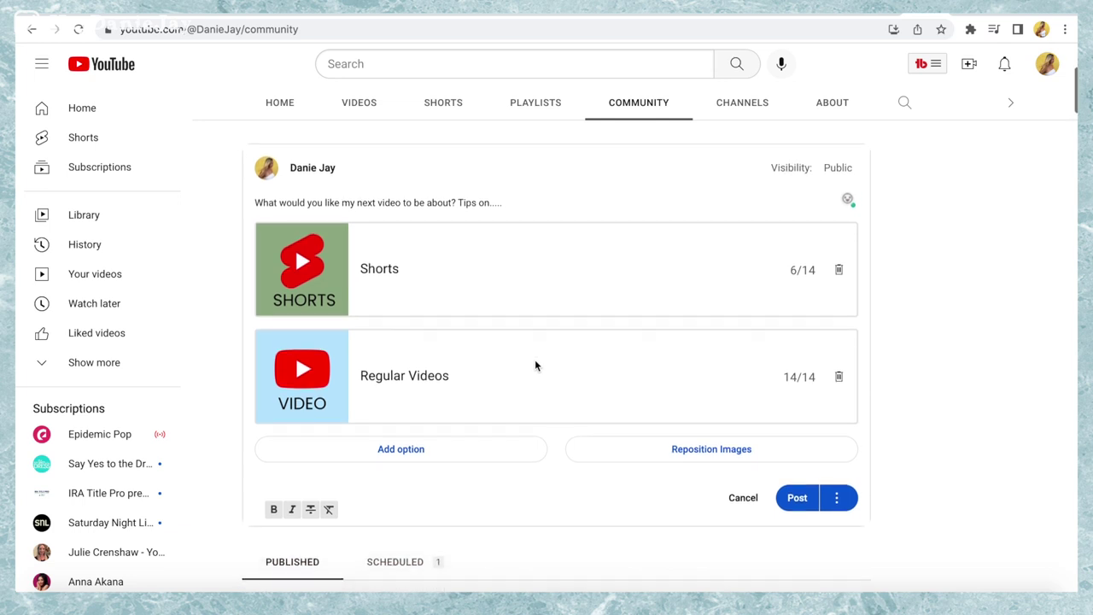
scroll(535, 365, down, 1)
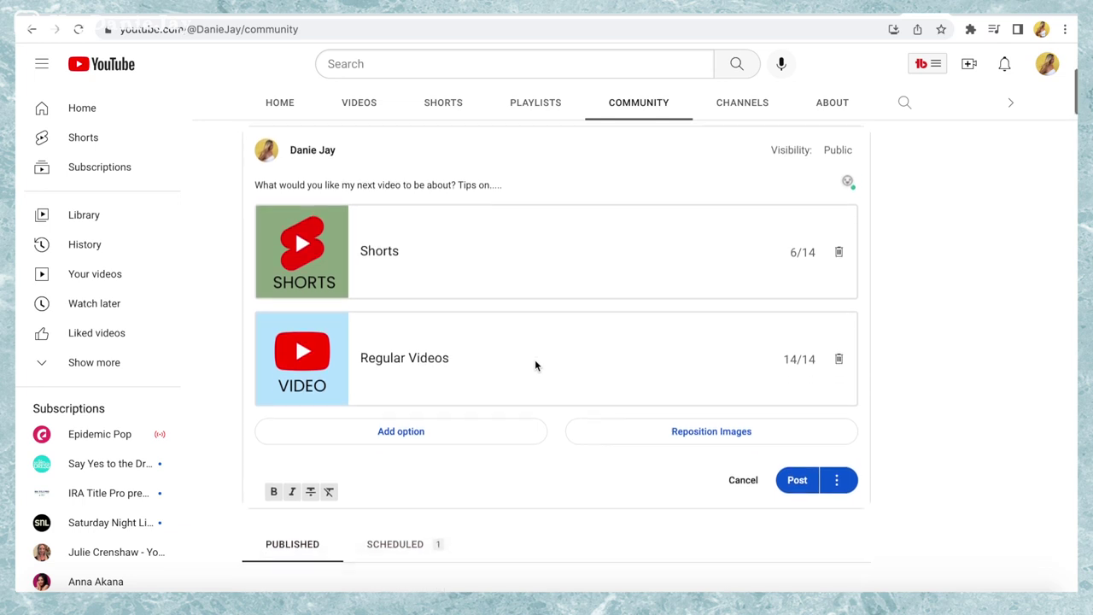
click(838, 479)
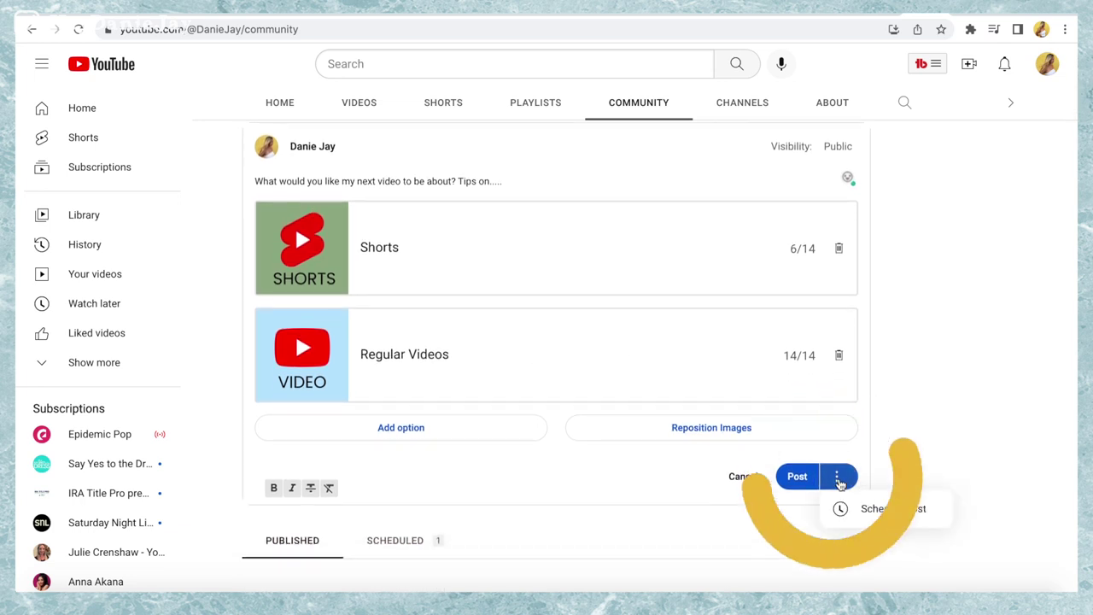
Step: Schedule the poll to publish Dec 30, 2022 at 12:00 AM local time
click(885, 512)
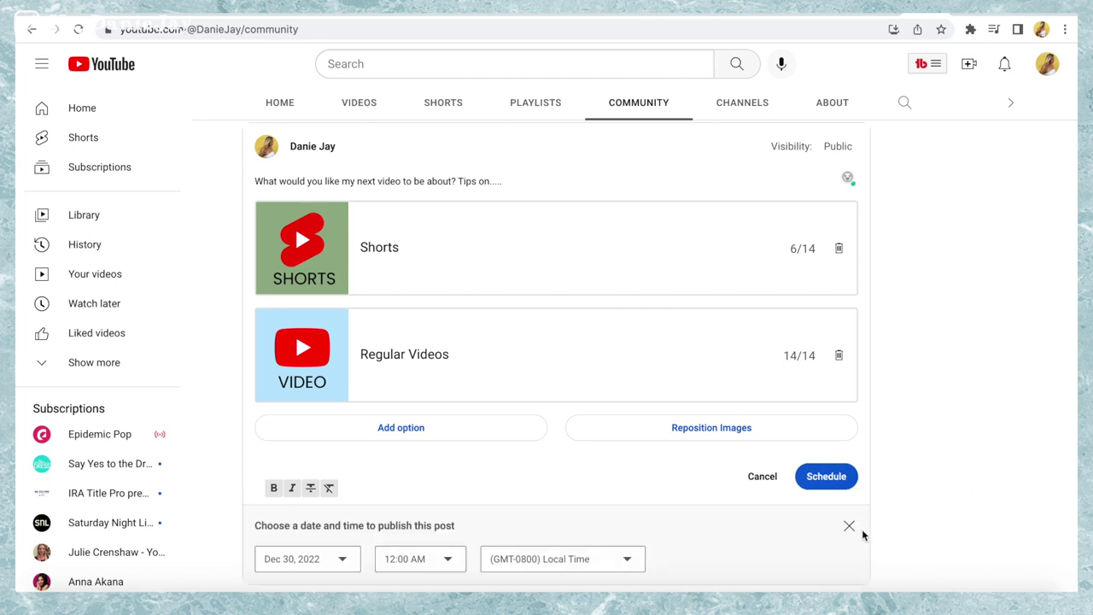
scroll(858, 538, down, 2)
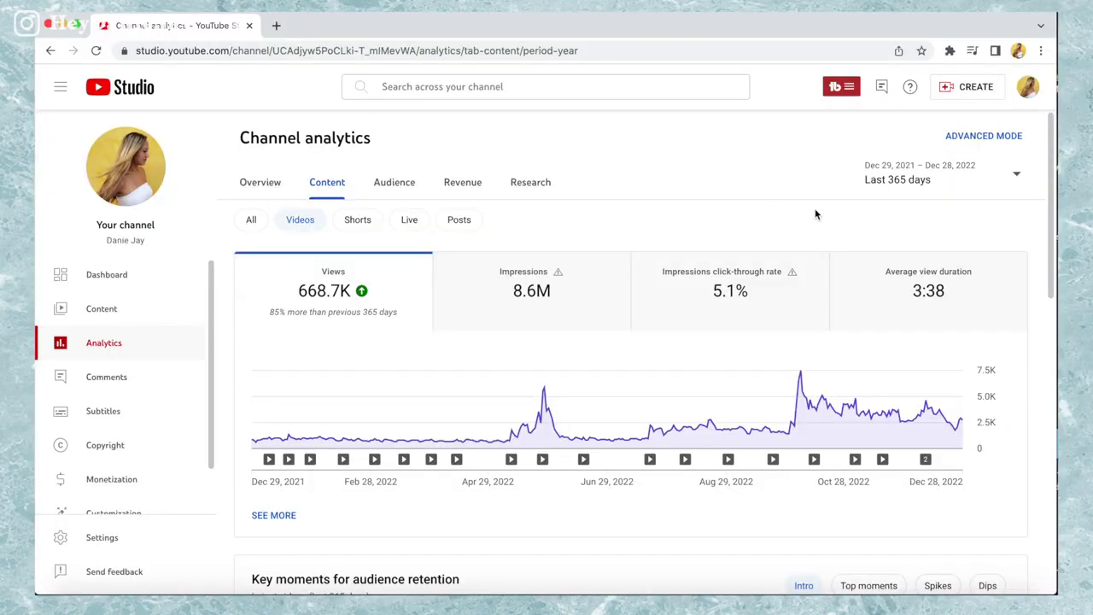
Step: Filter content analytics to Shorts and scroll to the Shorts traffic sources
scroll(815, 215, down, 10)
scroll(815, 215, down, 1)
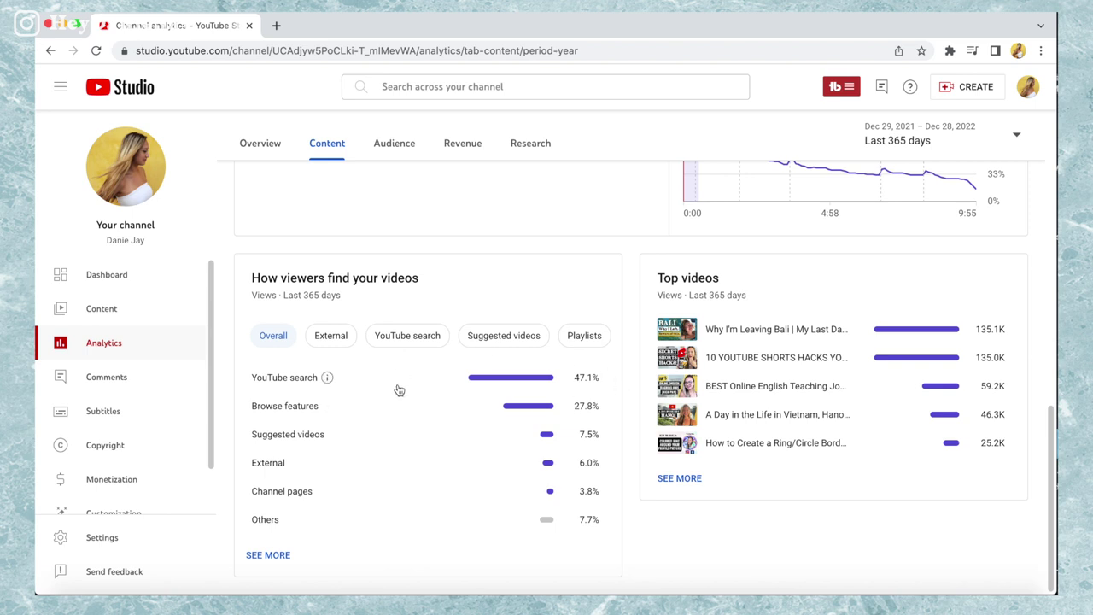
scroll(399, 390, up, 10)
click(358, 227)
scroll(359, 231, down, 3)
scroll(360, 231, down, 1)
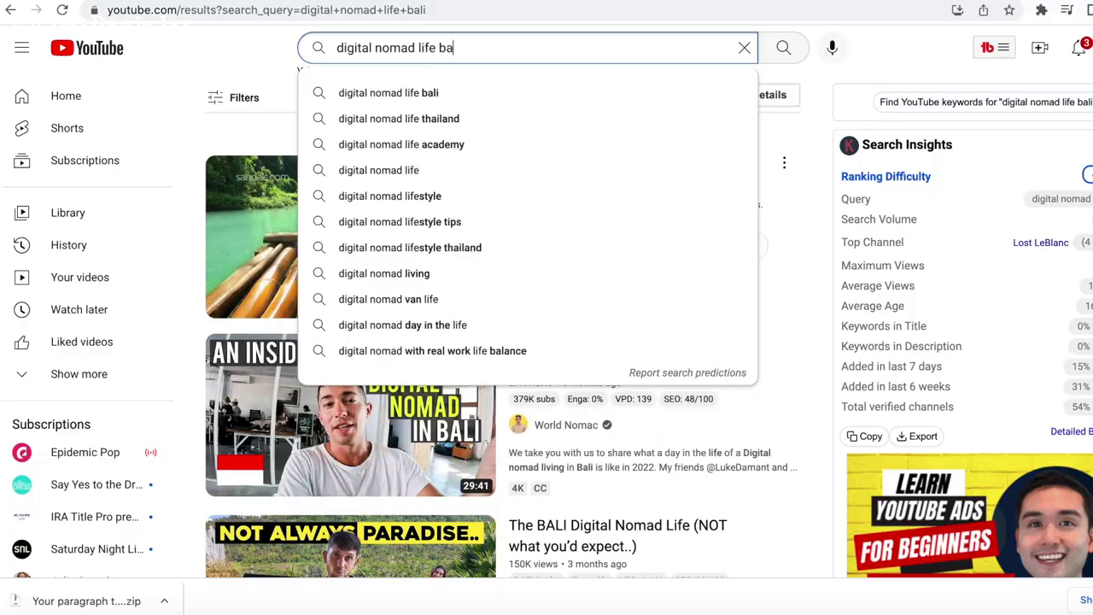
Step: Search 'digital nomad life bali', open and pause Why I'm Leaving Bali, highlighting 'Digital Nomad Life'
text(li)
key(Return)
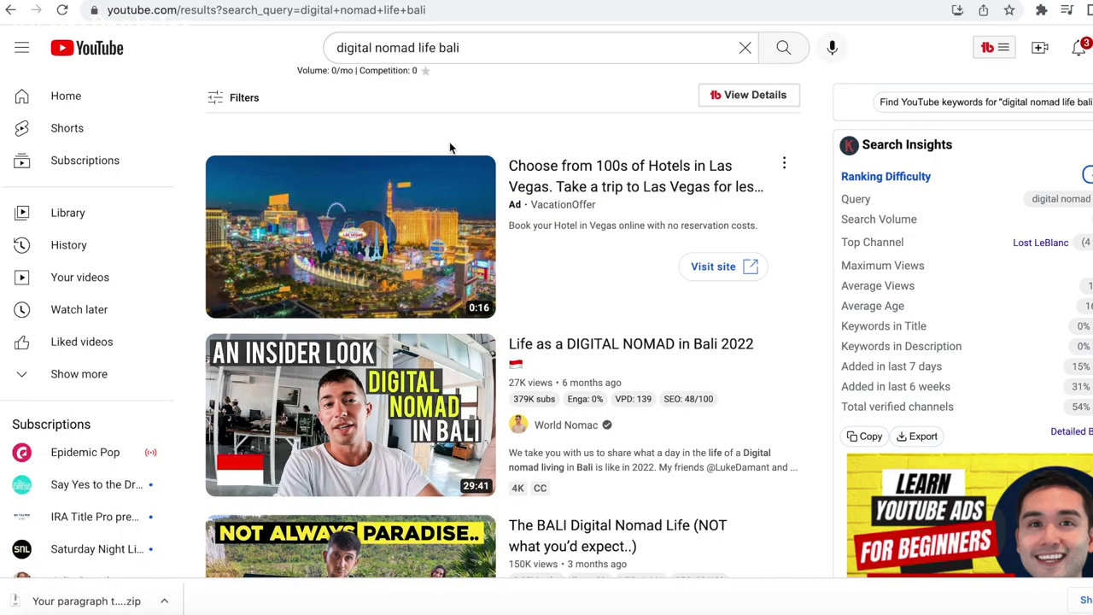
scroll(450, 145, down, 7)
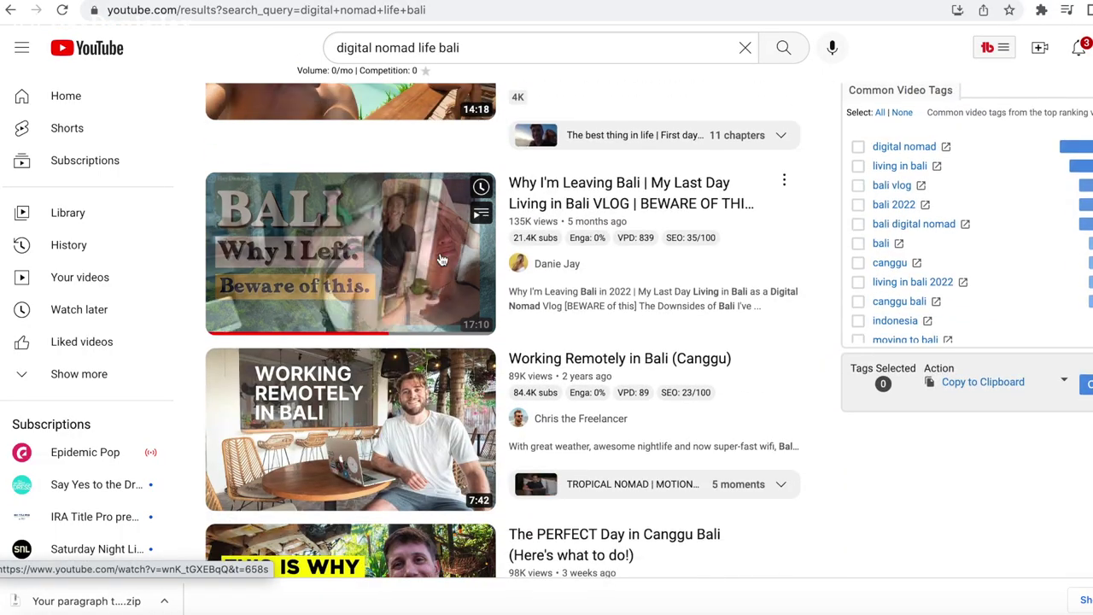
click(595, 198)
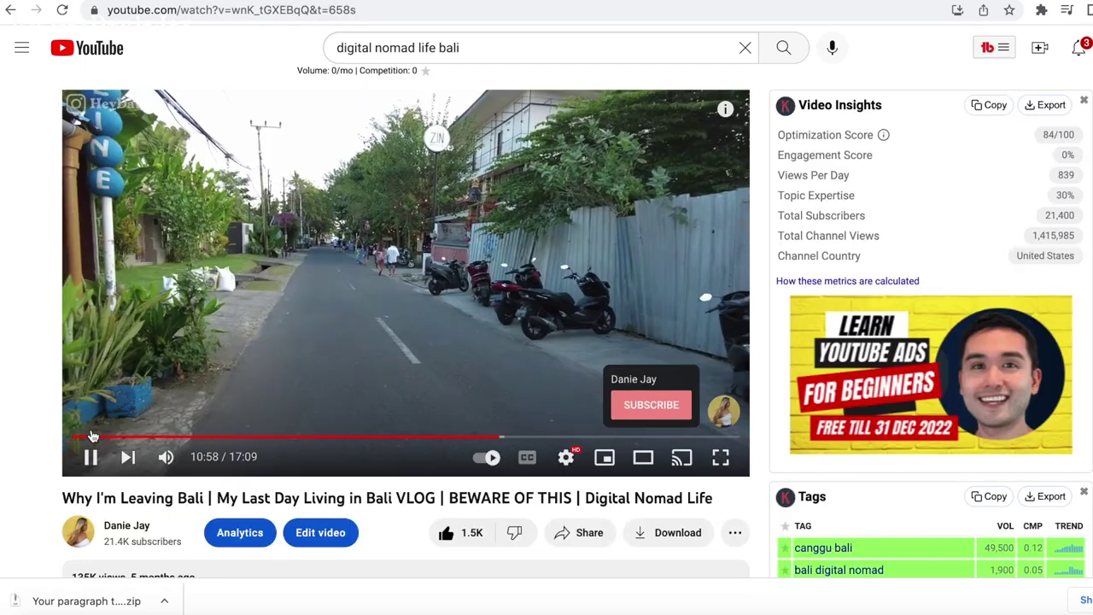
click(85, 456)
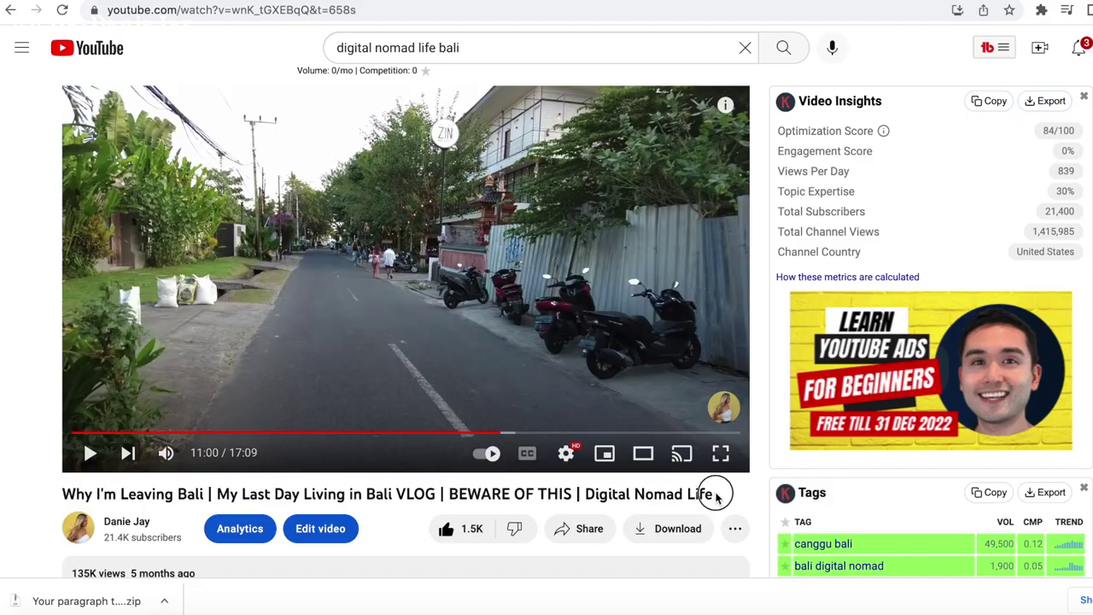
drag(719, 495, 579, 497)
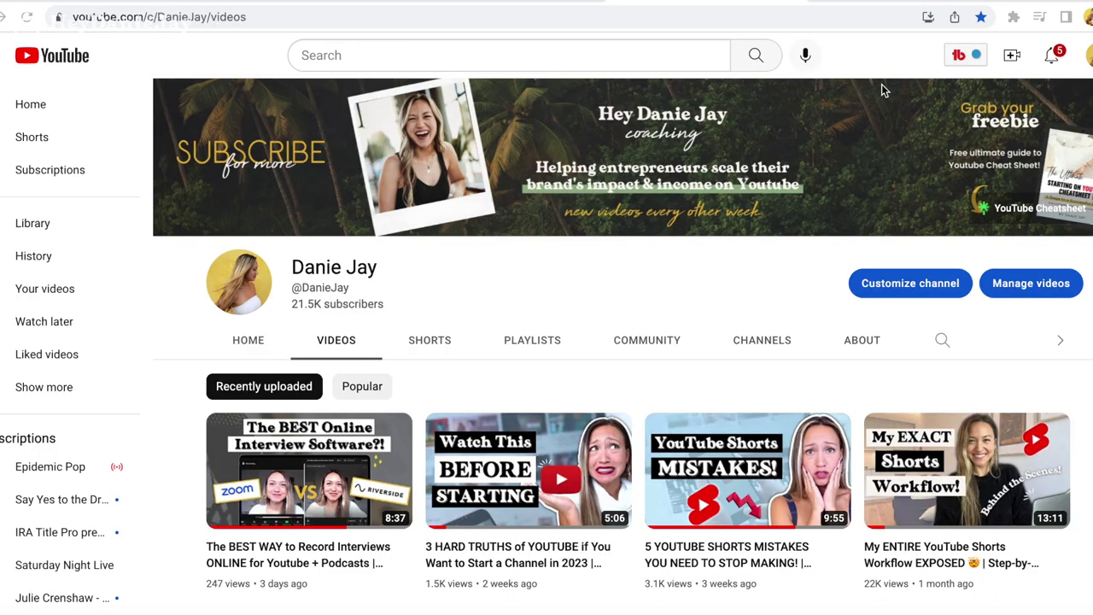
Step: Score '15 minute yoga for moms' in TubeBuddy's Keyword Explorer
click(960, 56)
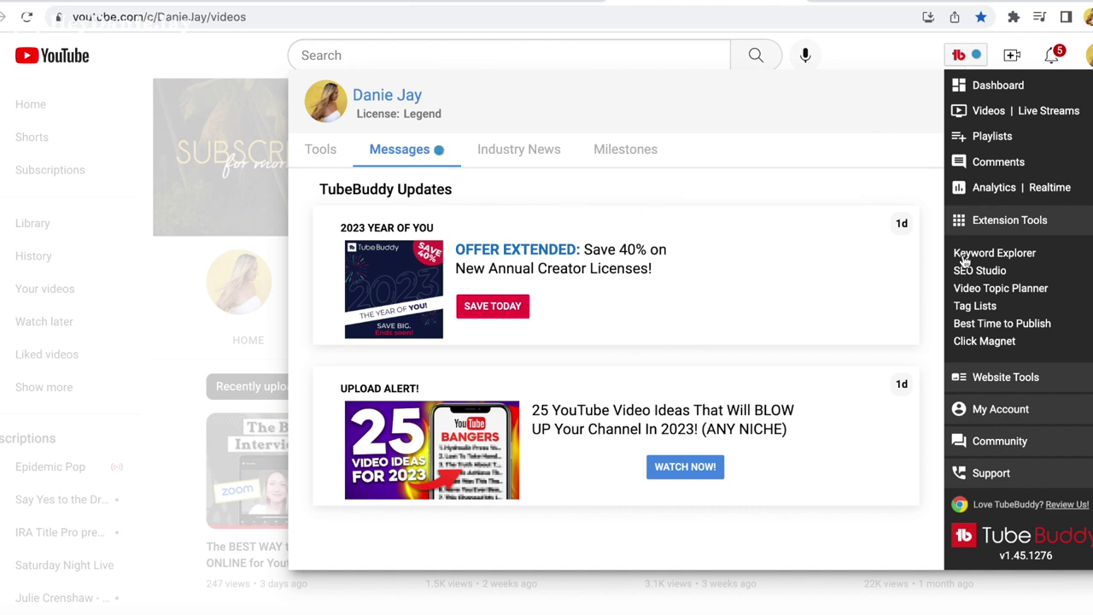
click(1012, 260)
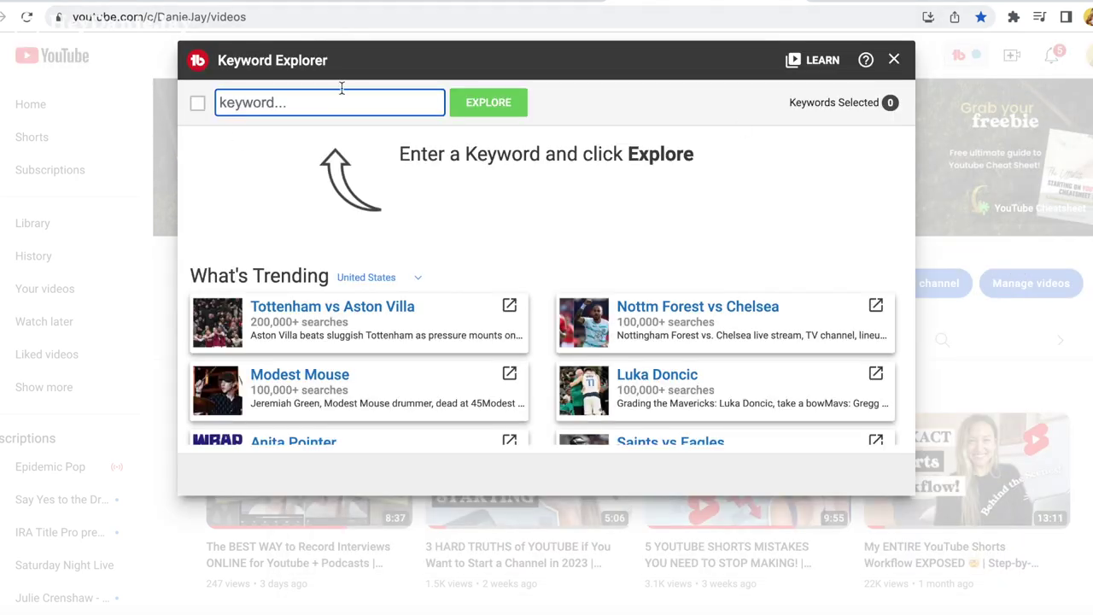
text(15)
key(BackSpace)
key(BackSpace)
text(15 minute )
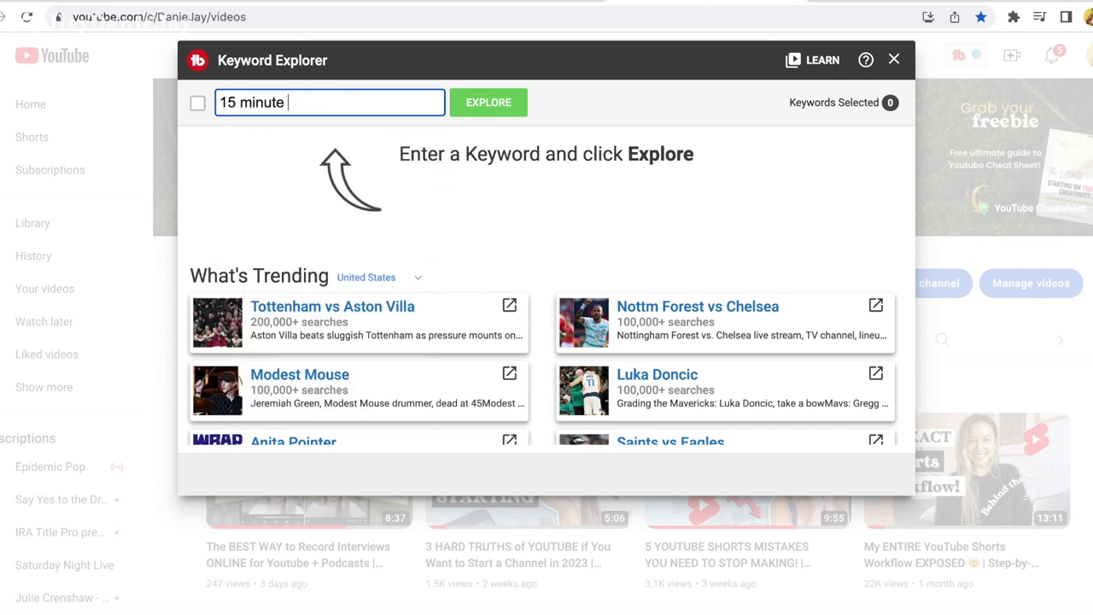
text(yoga for moms)
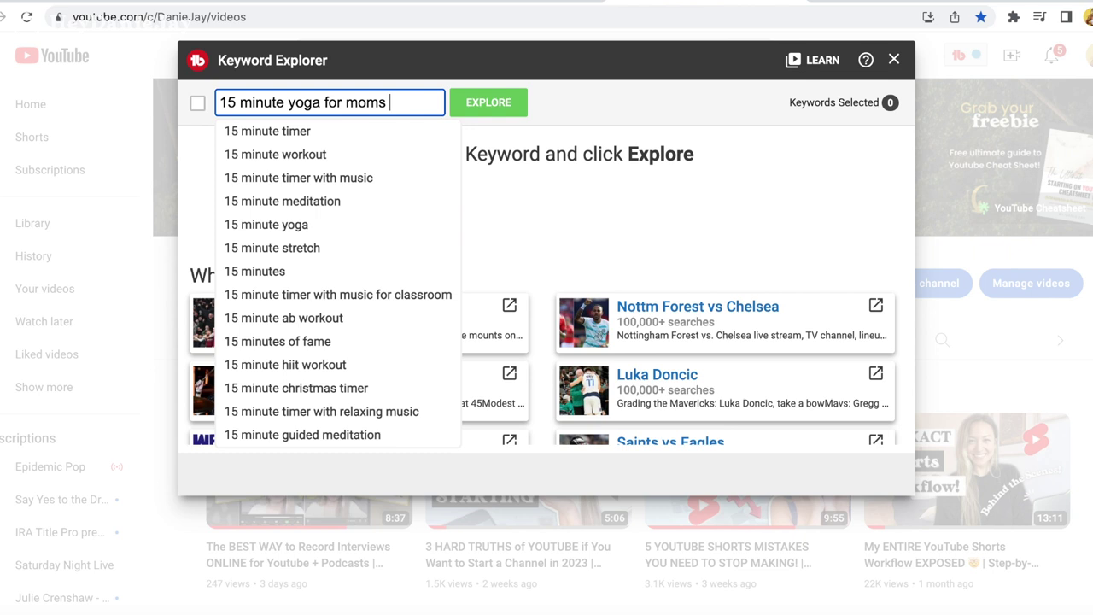
click(488, 101)
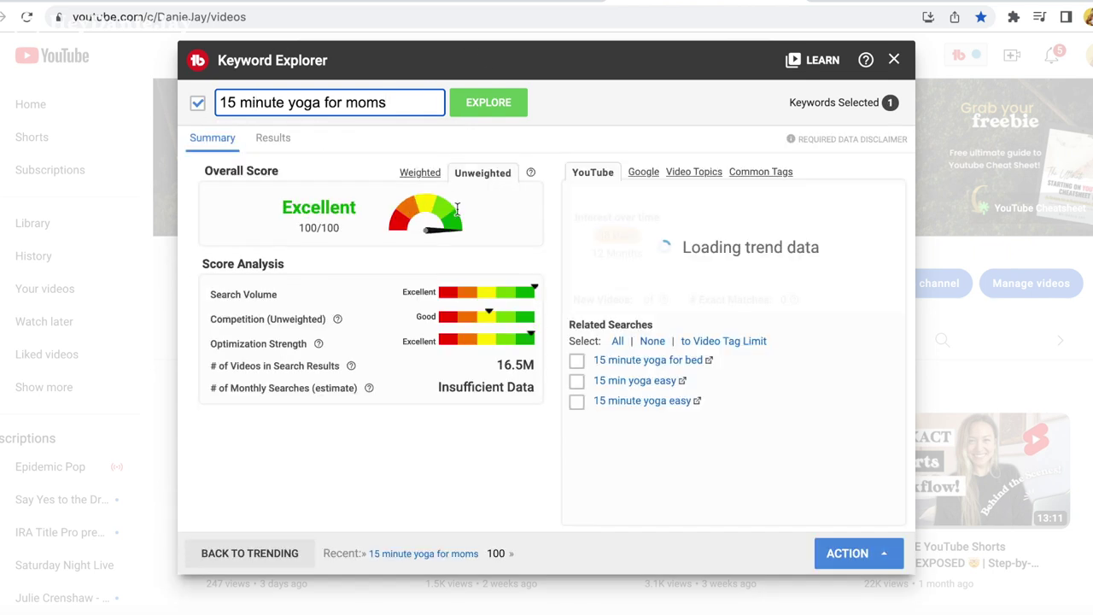
Step: Compare unweighted and weighted keyword scores, leaving Weighted (Fair 40/100) showing
click(419, 173)
click(491, 171)
mouse_move(531, 175)
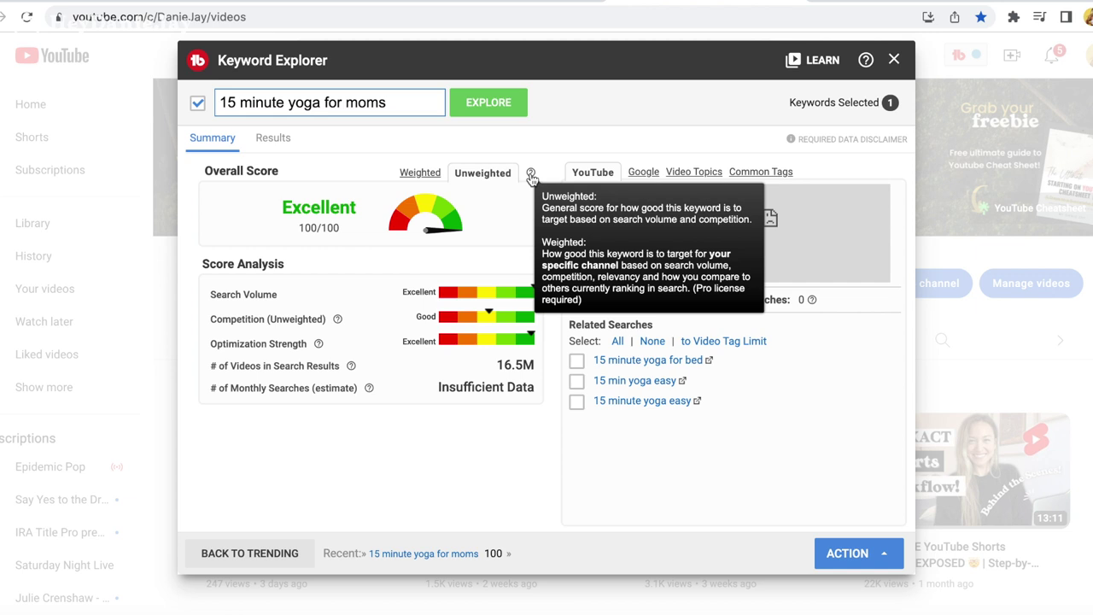
click(418, 174)
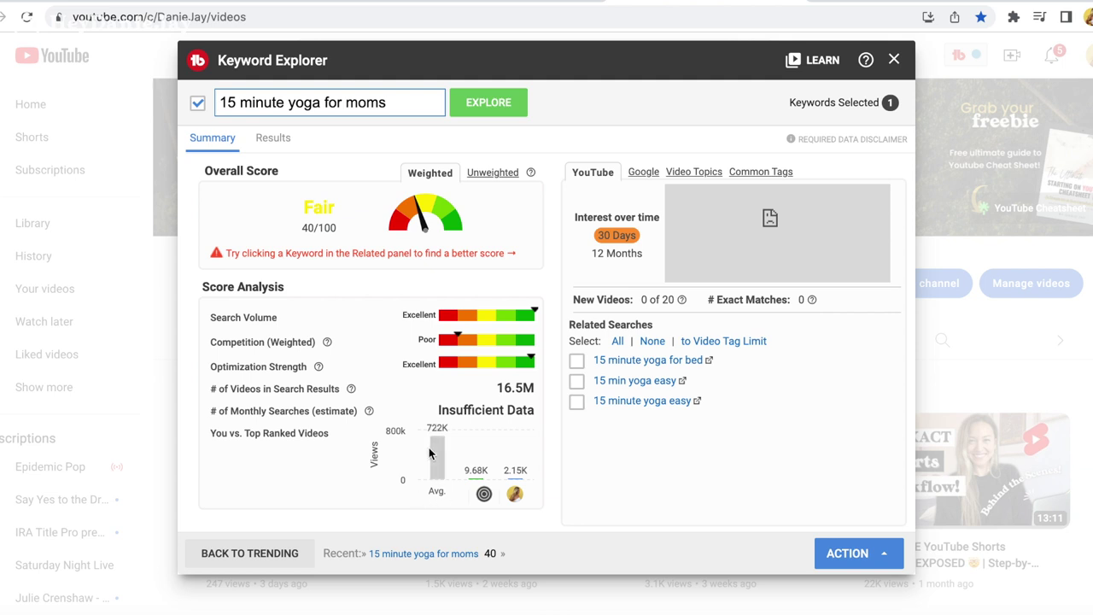
mouse_move(484, 502)
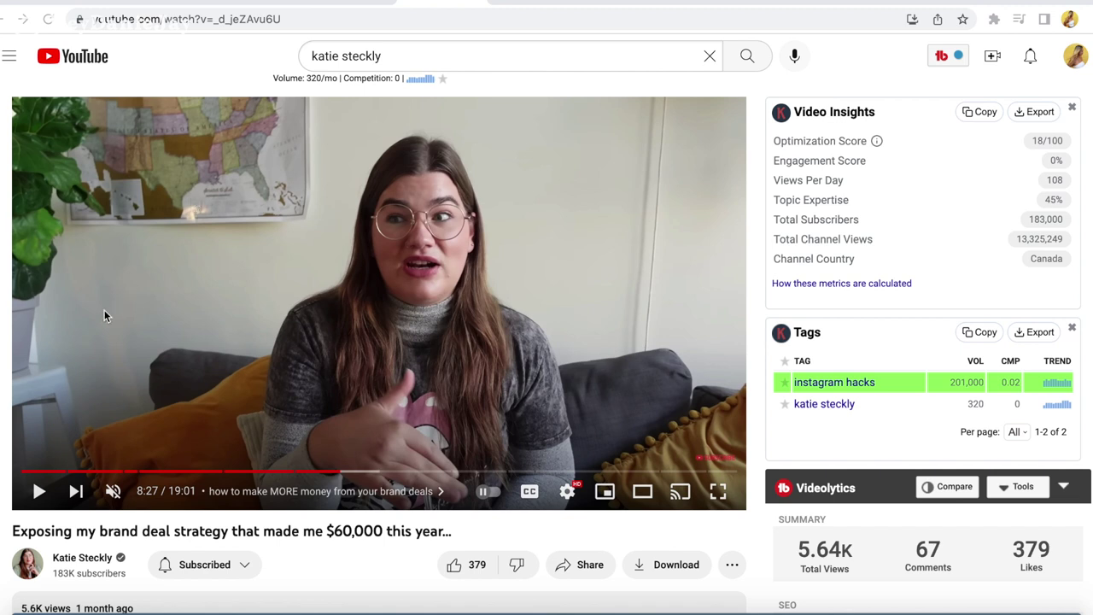
Step: Seek the video from 0:46 through the brand deals chapter and 3:36 to 9:54
click(51, 472)
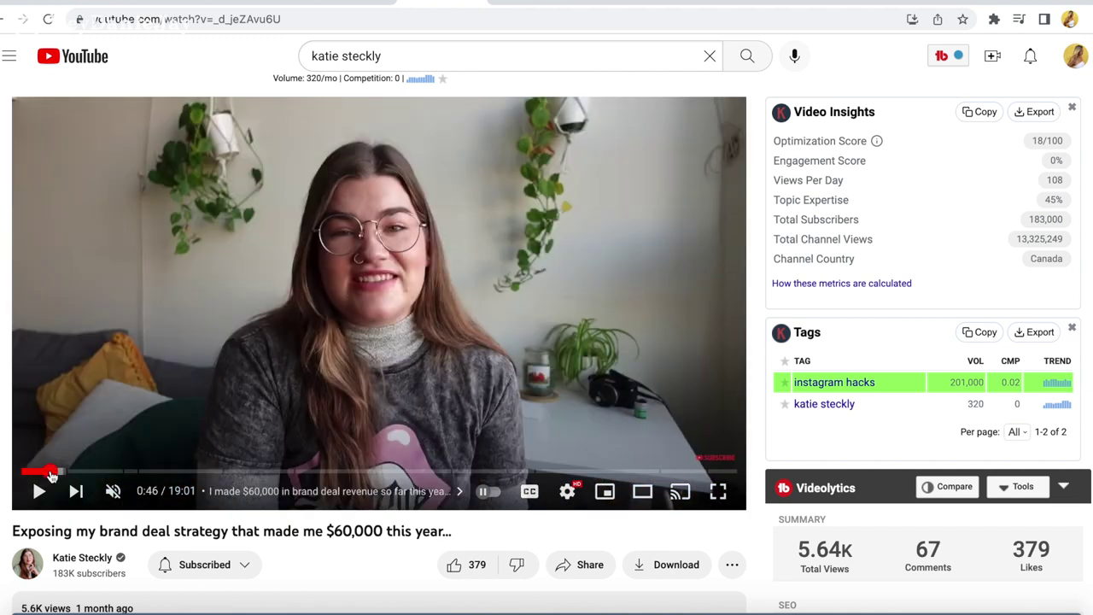
click(98, 473)
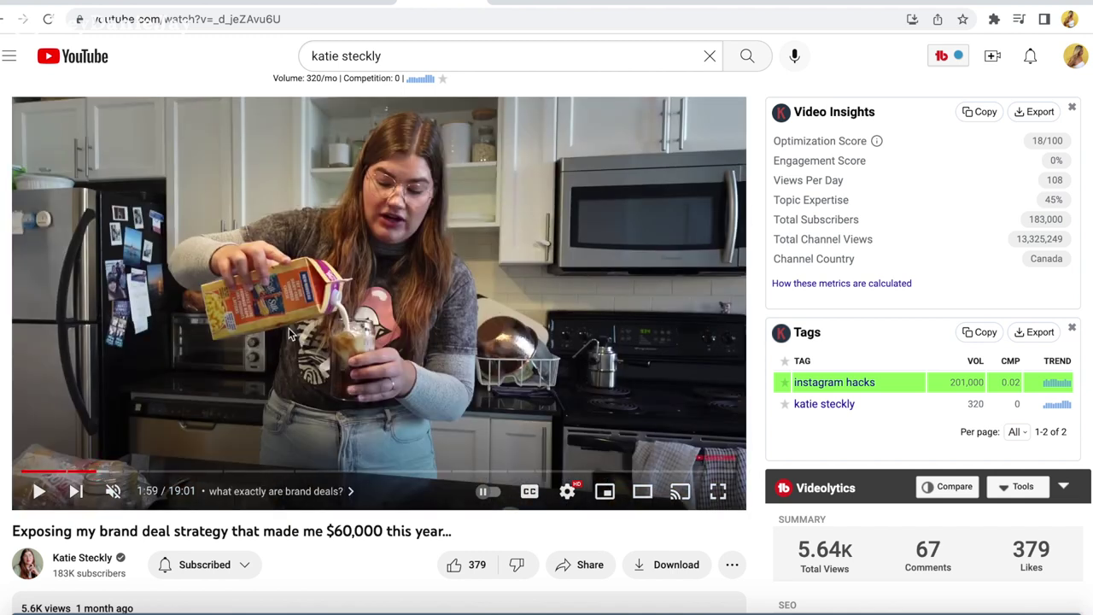
click(160, 472)
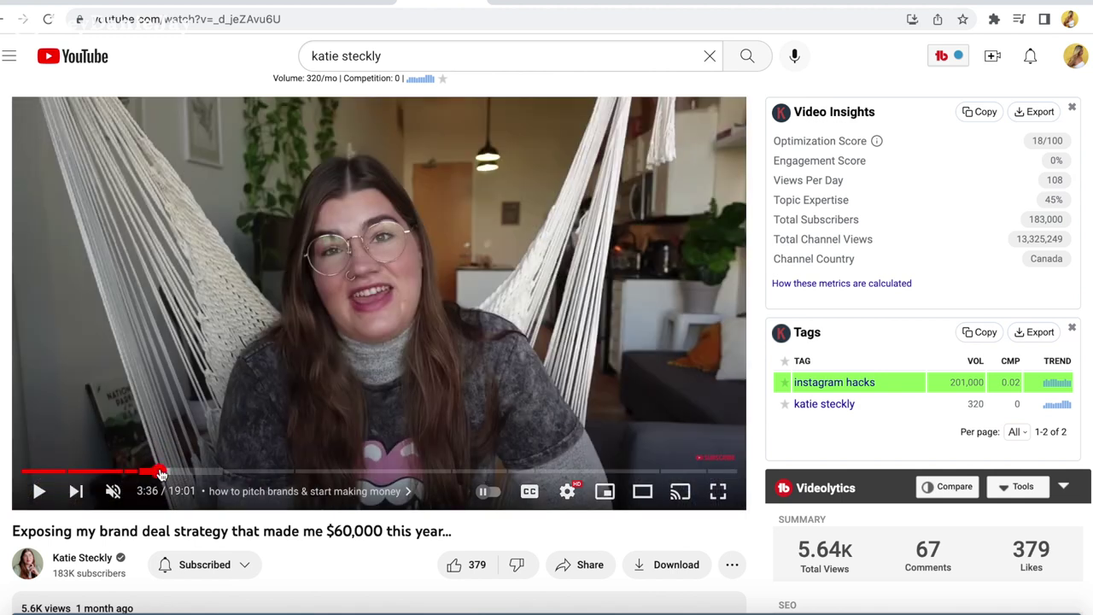
click(395, 472)
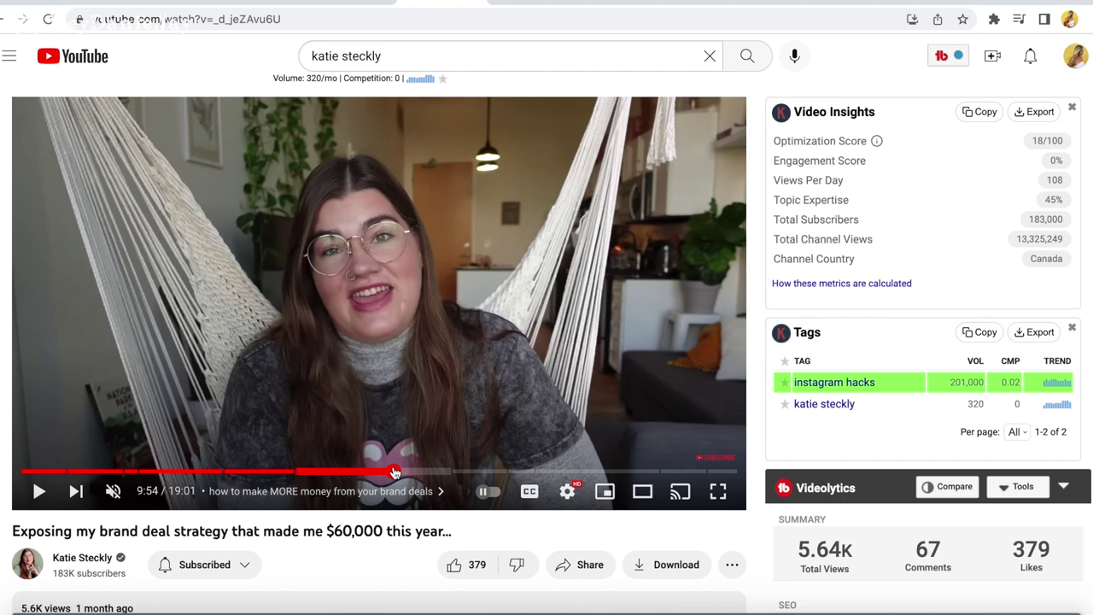